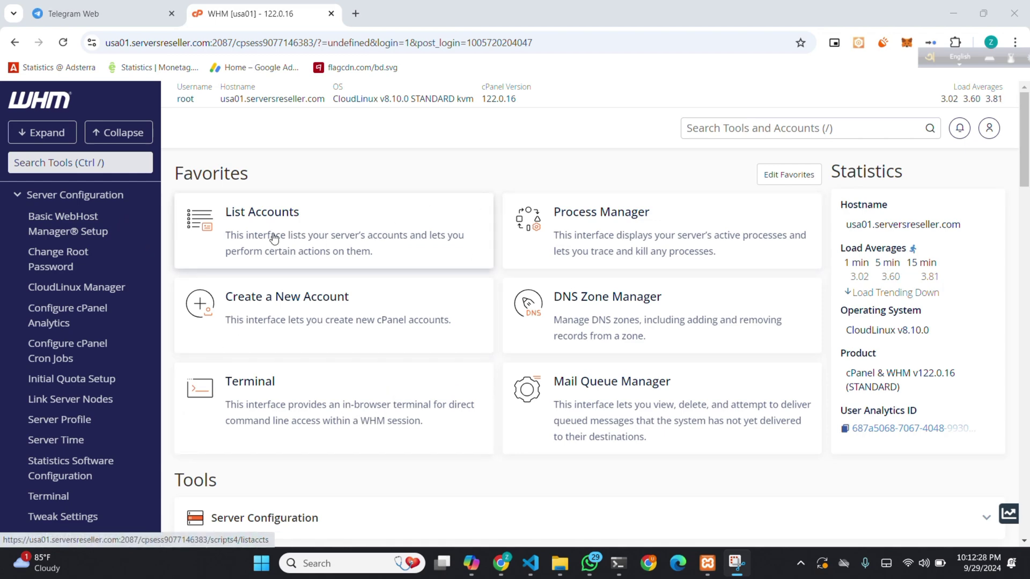
# Open the cPanel of the 100-win.fun account from the server's account list and look through its Advanced tools.
pyautogui.moveTo(272, 236); pyautogui.dragTo(304, 222)
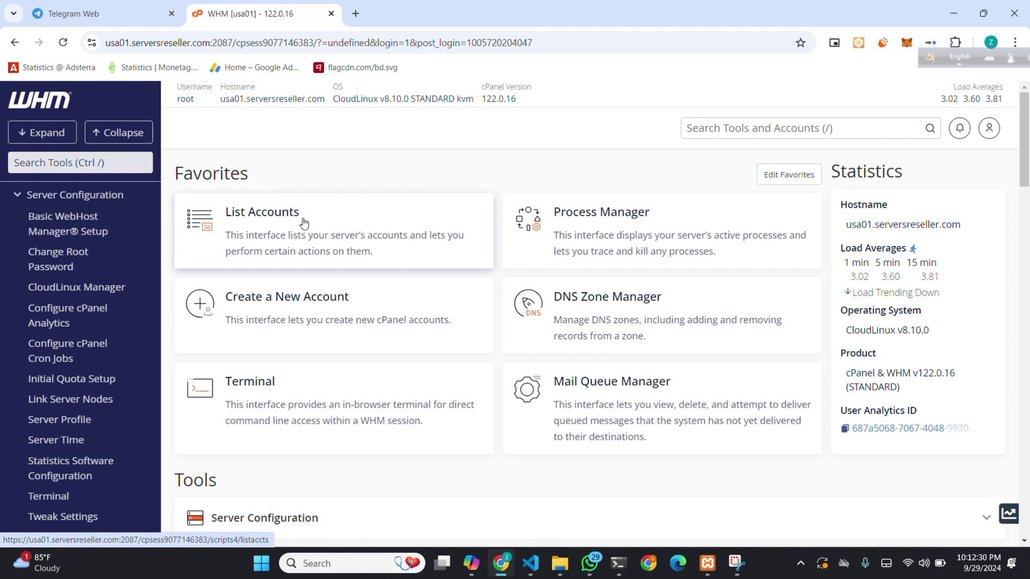
pyautogui.click(304, 222)
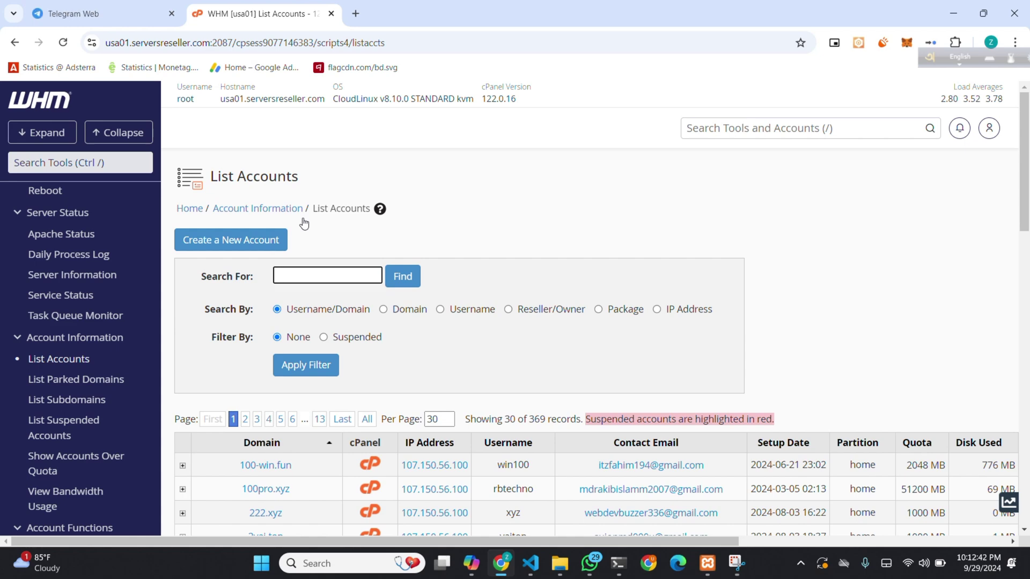
pyautogui.scroll(-2, 314, 380)
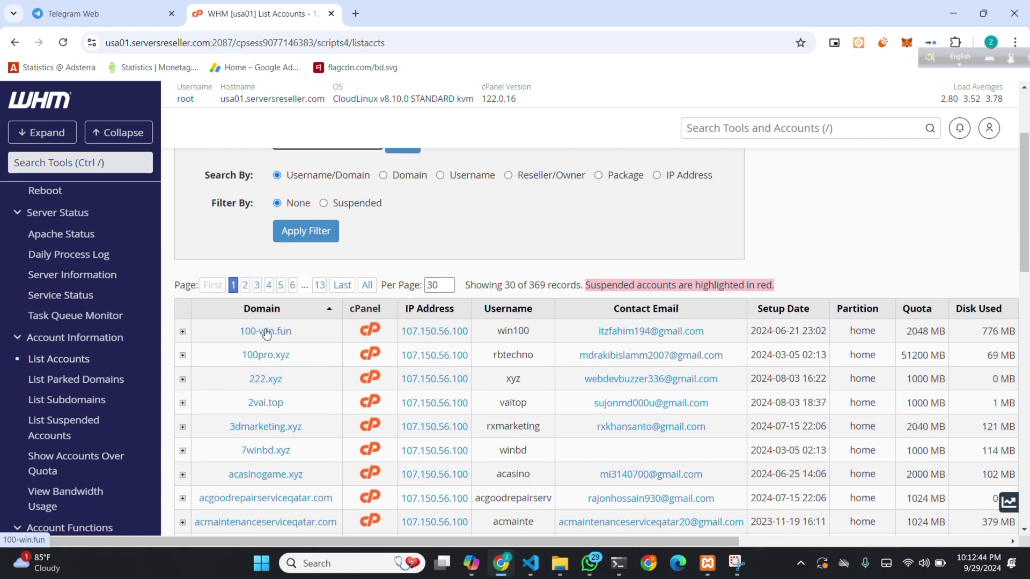
pyautogui.click(375, 336)
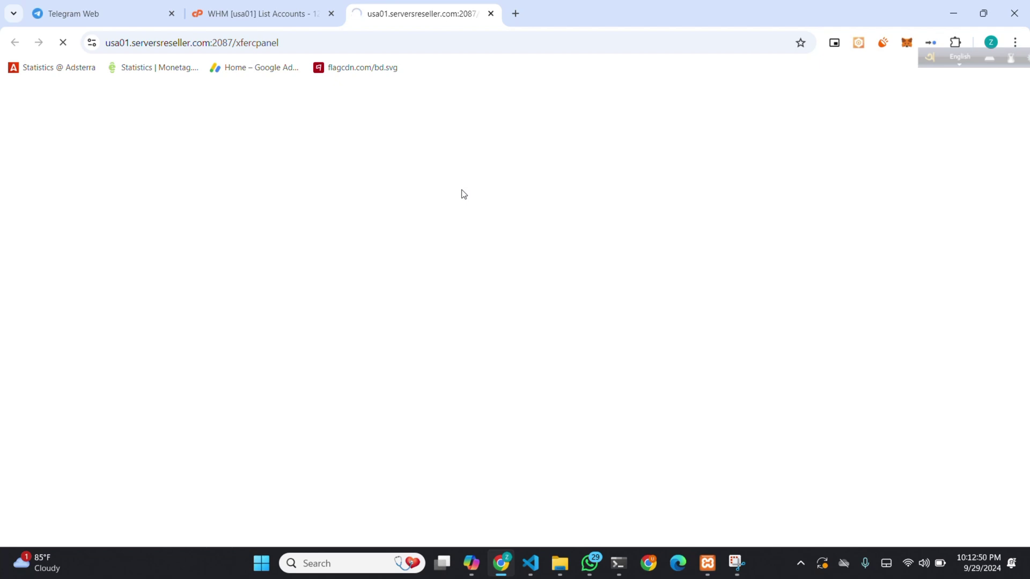
pyautogui.scroll(-7, 417, 220)
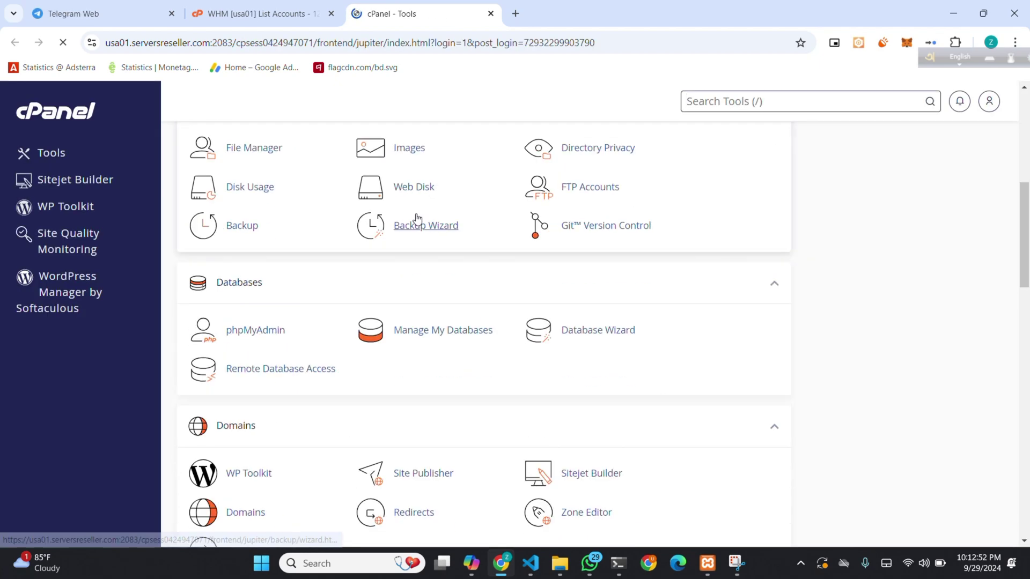
pyautogui.scroll(-15, 417, 220)
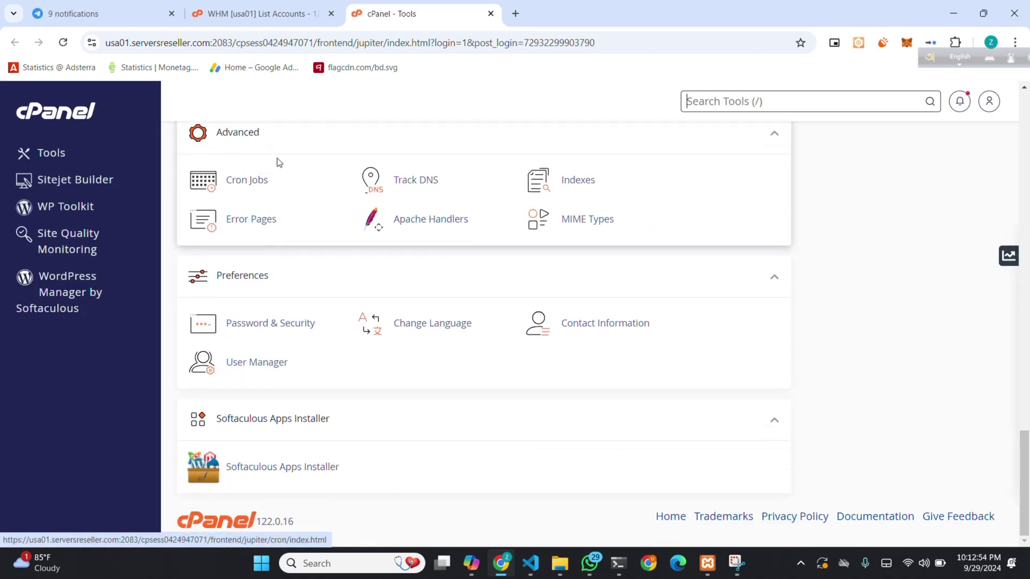
pyautogui.scroll(1, 290, 214)
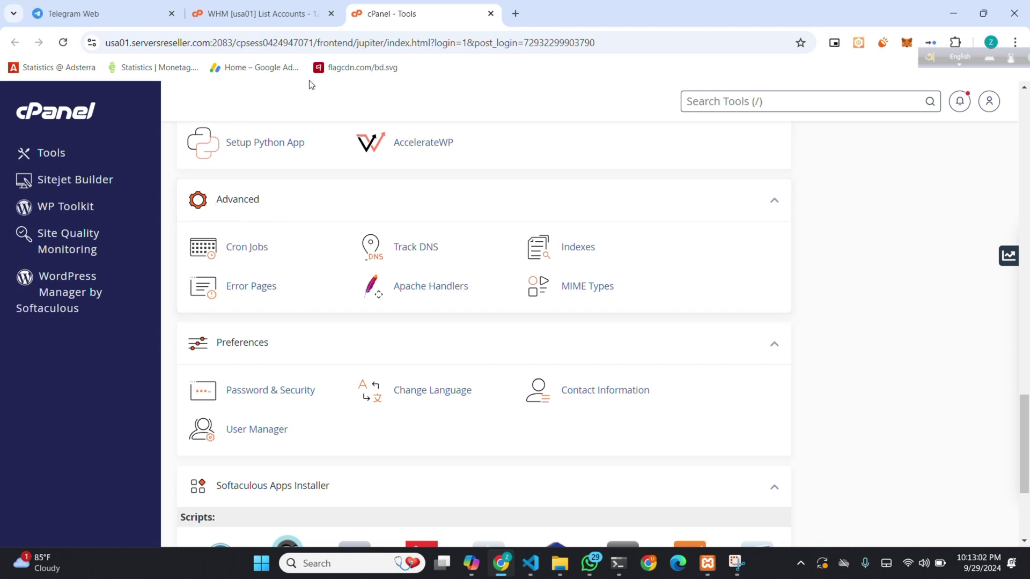
# Return to the WHM account list and open the 100-win.fun account for modification.
pyautogui.click(278, 7)
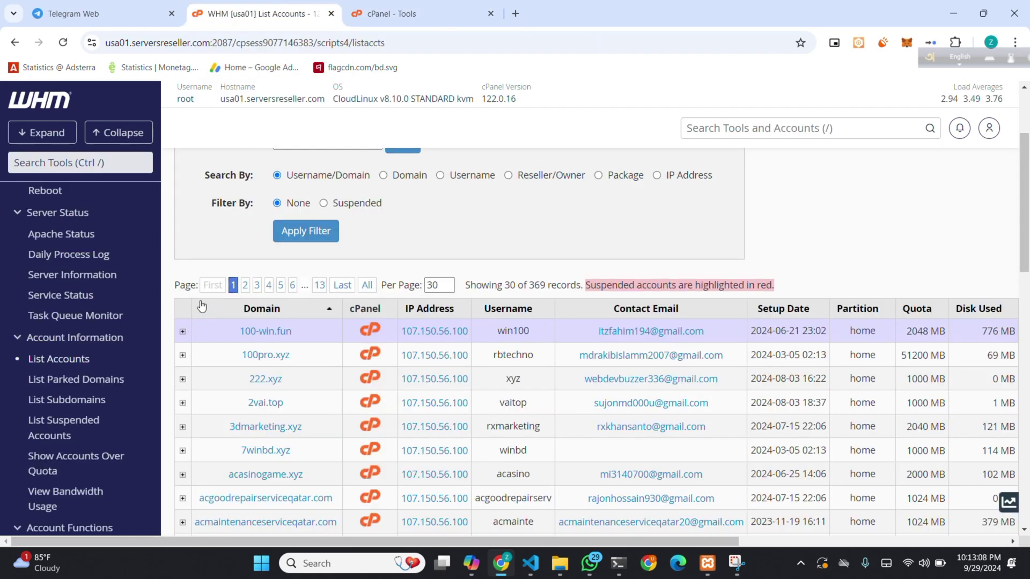
pyautogui.click(183, 332)
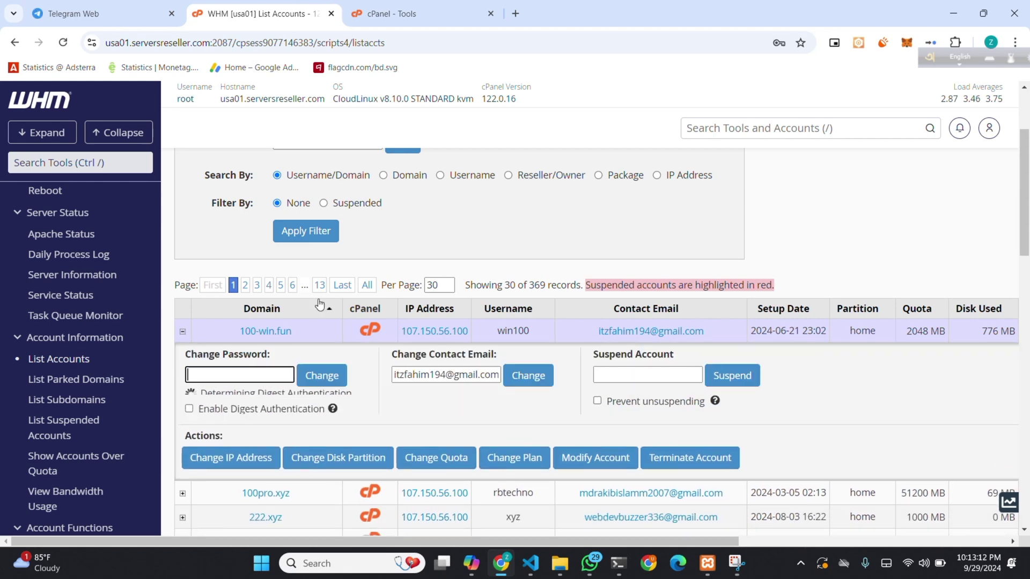
pyautogui.scroll(-1, 589, 372)
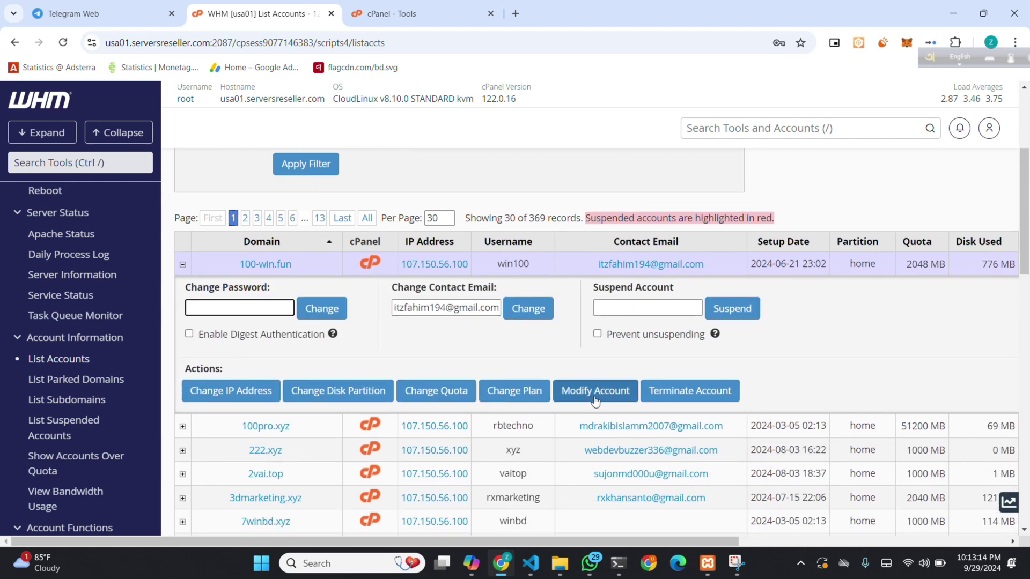
pyautogui.click(616, 400)
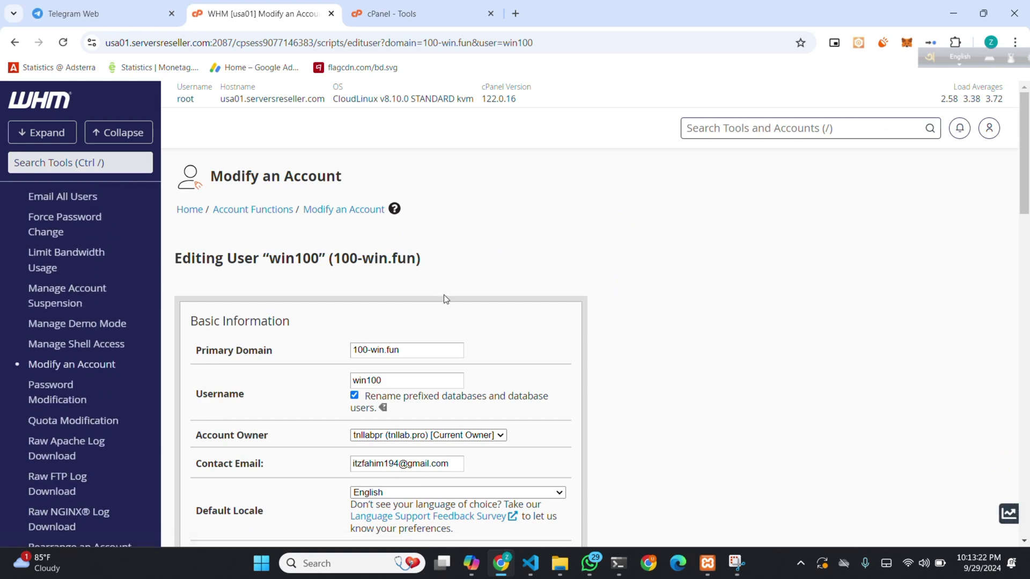
# Enable Shell Access in the privileges of the win100 account and save the account settings.
pyautogui.scroll(-5, 443, 294)
pyautogui.scroll(-12, 467, 279)
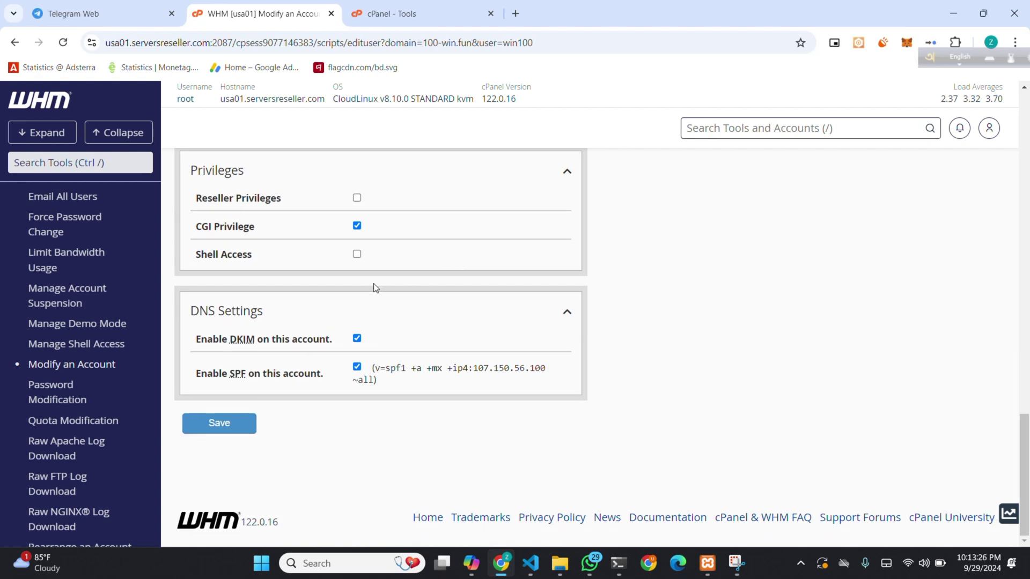
pyautogui.moveTo(190, 256); pyautogui.dragTo(249, 264)
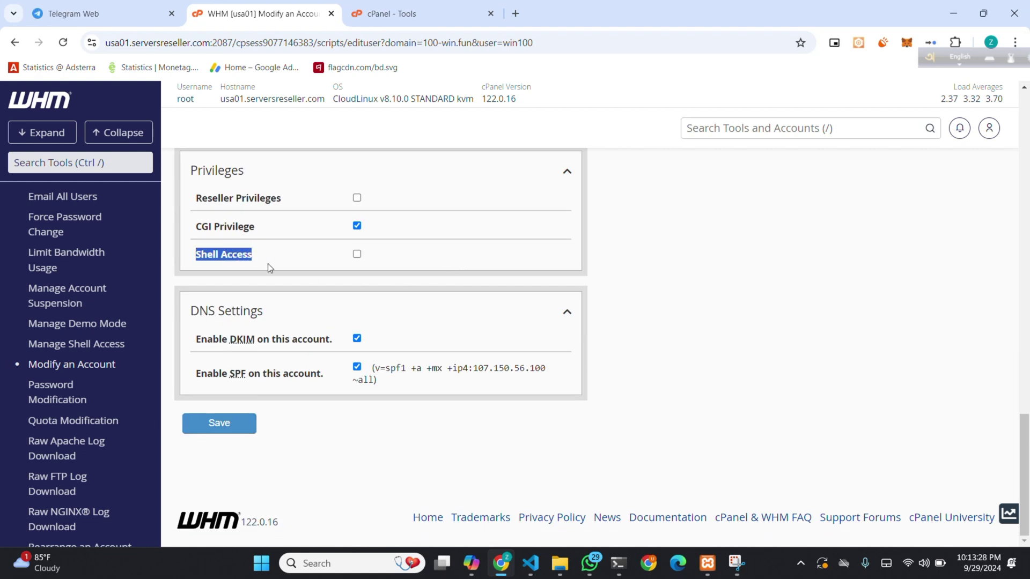
pyautogui.click(357, 253)
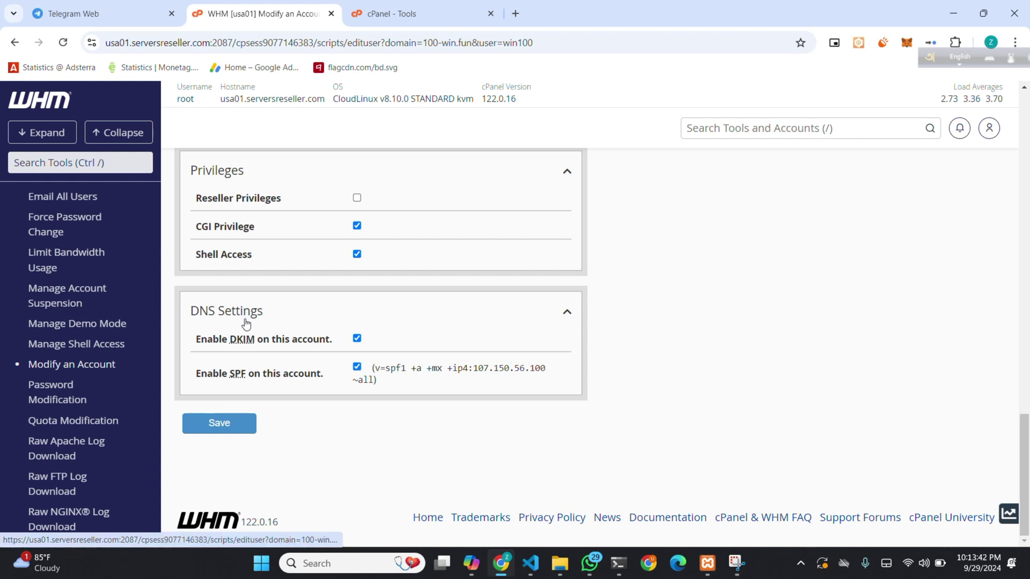
pyautogui.click(241, 434)
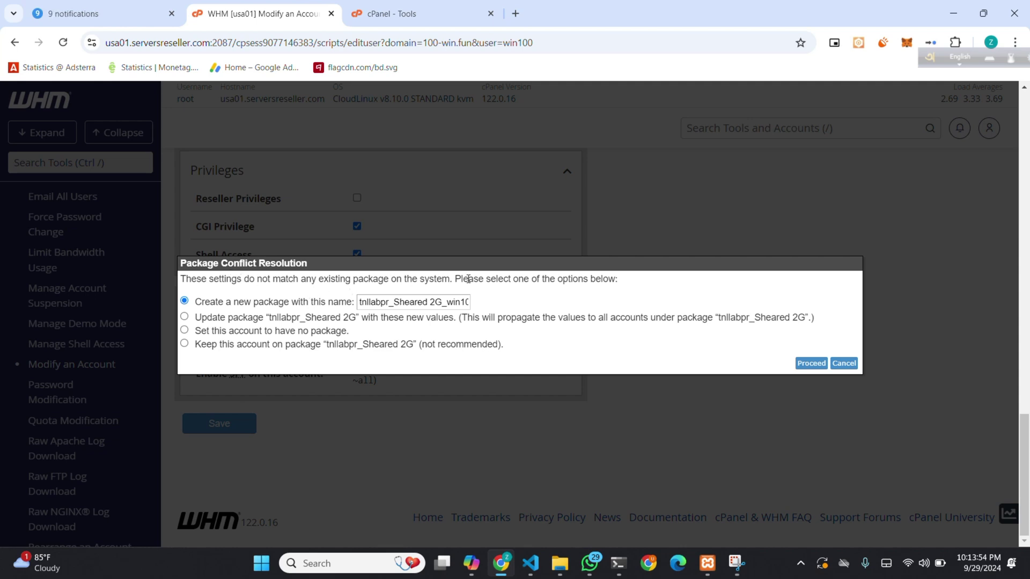
# Review the package conflict options for creating a new package, updating the existing one, or having no package.
pyautogui.moveTo(484, 279); pyautogui.dragTo(637, 285)
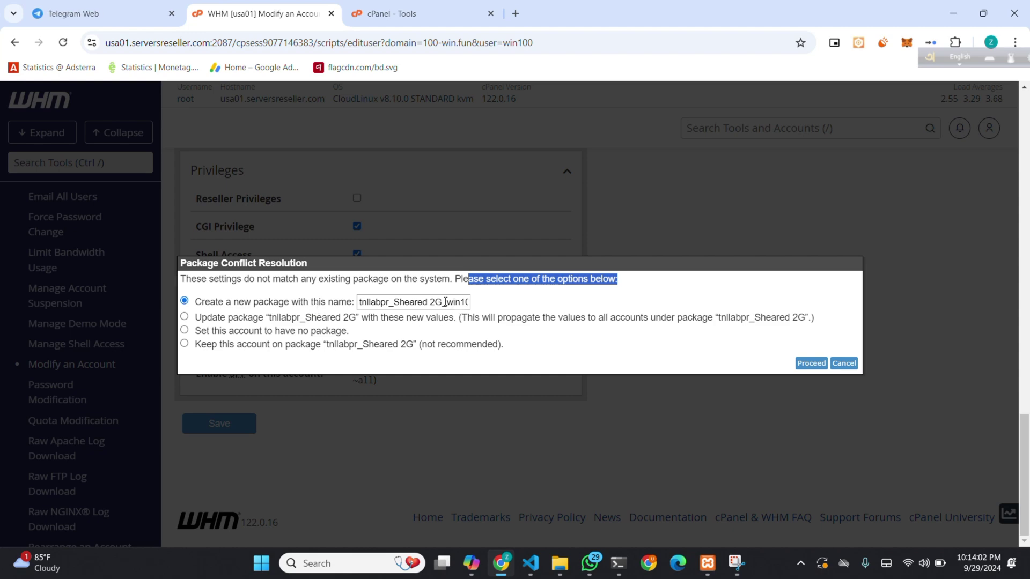
pyautogui.moveTo(446, 302); pyautogui.dragTo(494, 301)
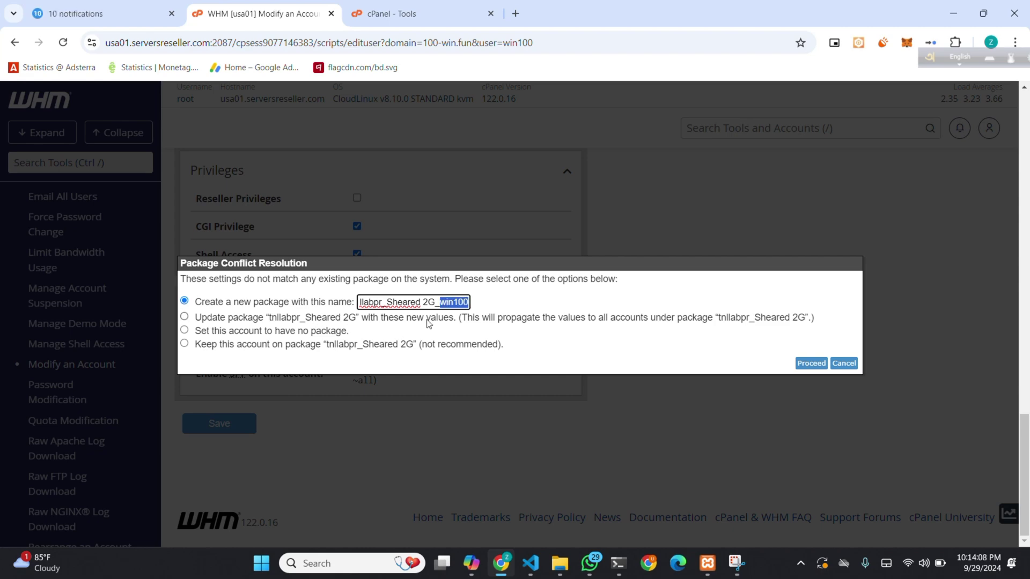
pyautogui.doubleClick(429, 302)
pyautogui.tripleClick(414, 303)
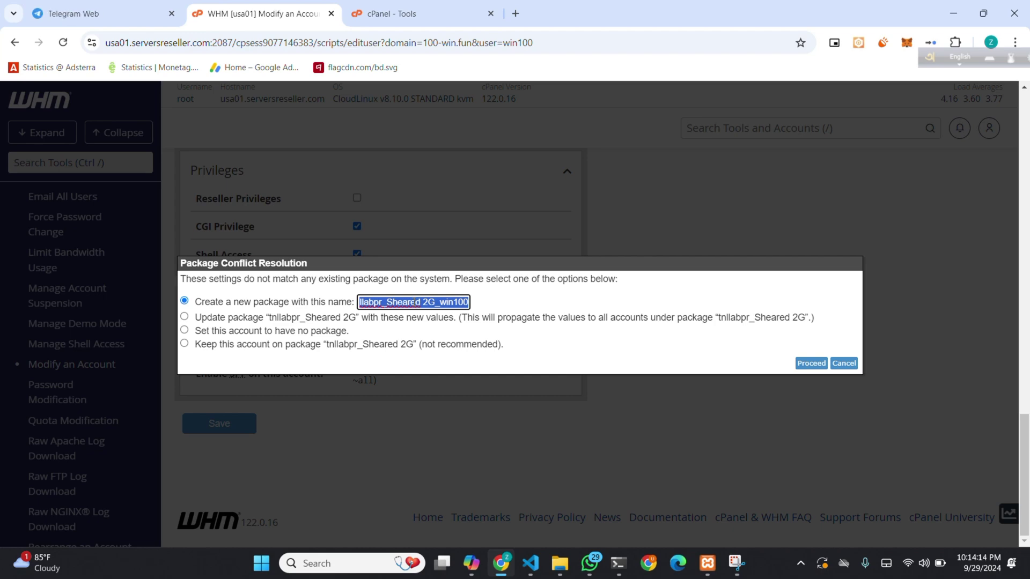
pyautogui.click(230, 318)
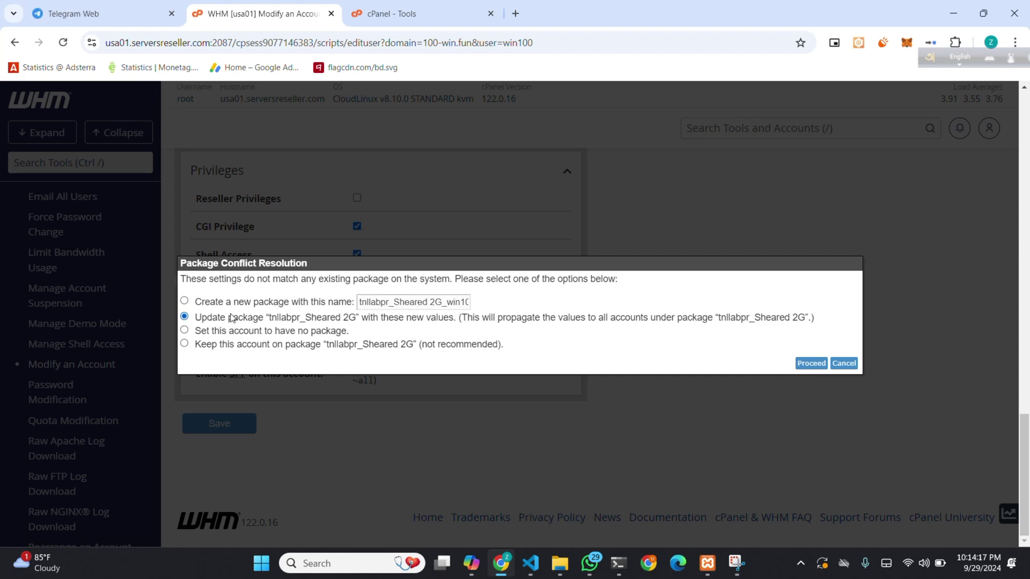
pyautogui.tripleClick(303, 319)
pyautogui.click(339, 325)
pyautogui.doubleClick(349, 319)
pyautogui.tripleClick(346, 321)
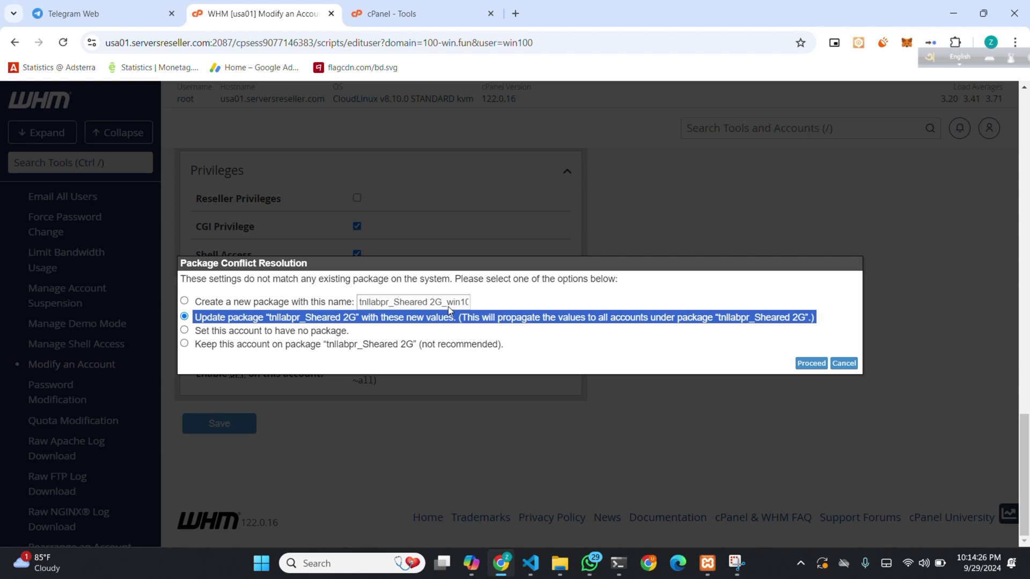
pyautogui.click(271, 333)
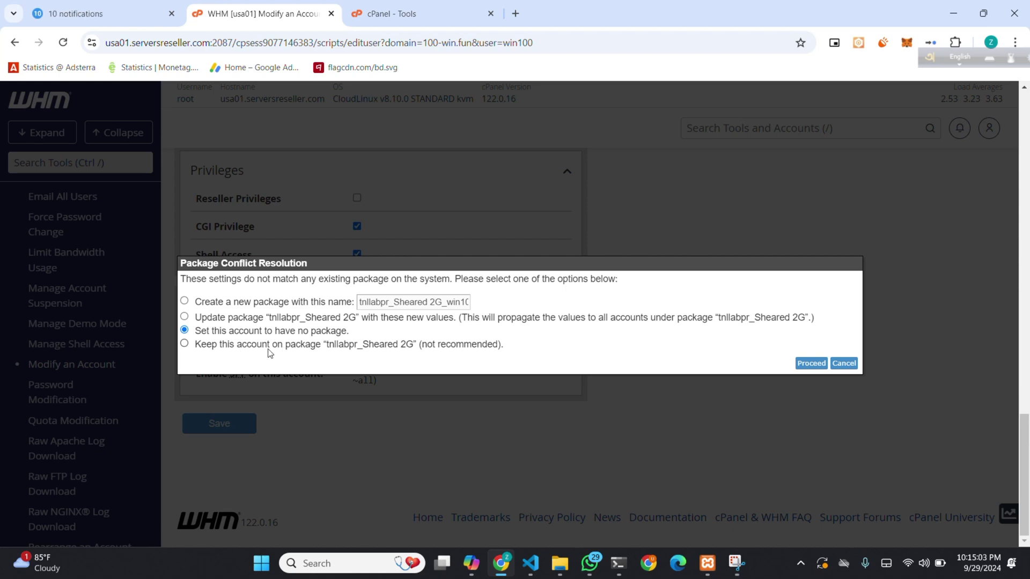
# Resolve the package conflict by keeping the account on package "tnllabpr_Sheared 2G" and proceed.
pyautogui.click(399, 349)
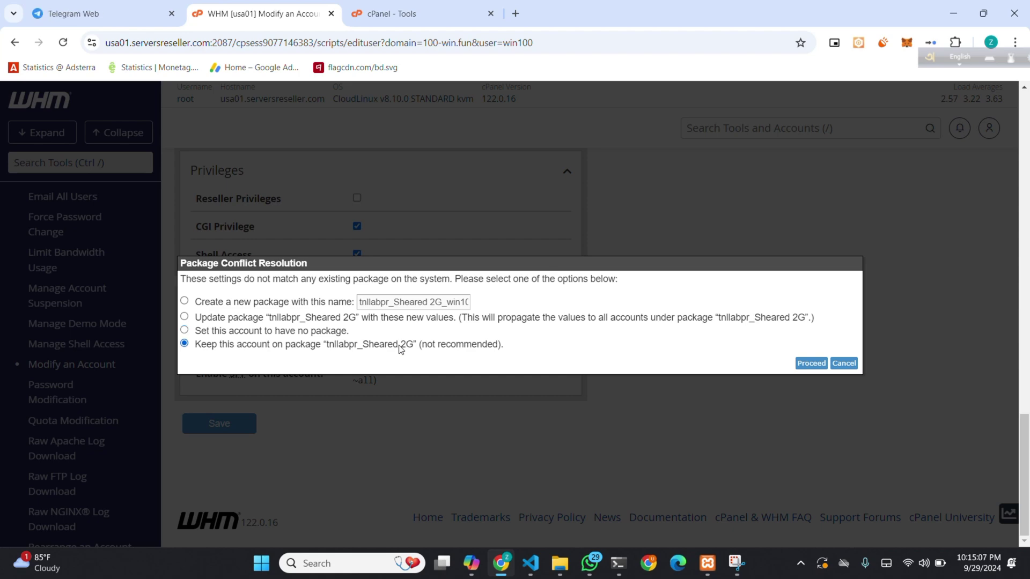
pyautogui.click(803, 364)
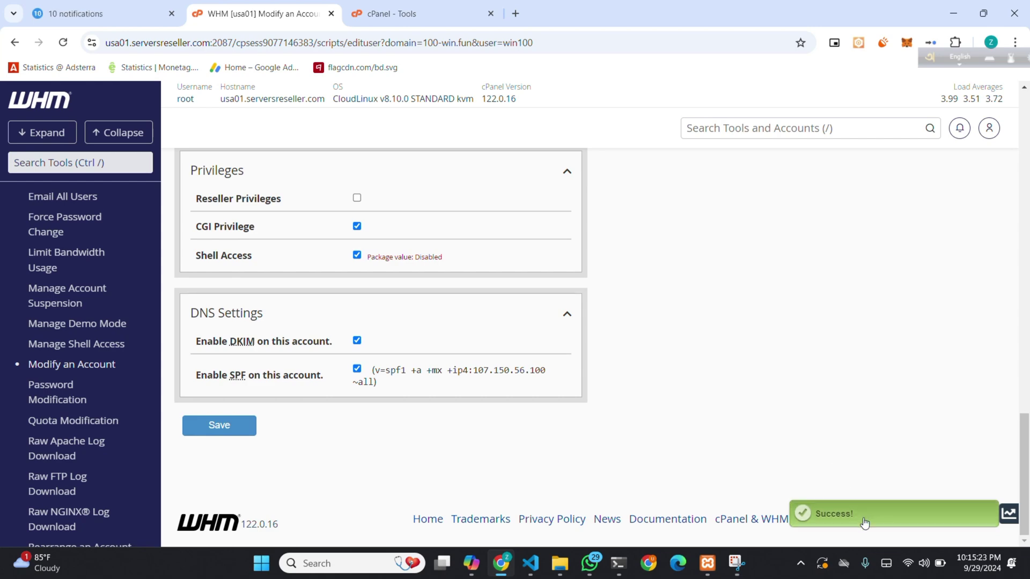
# Reload the account's cPanel tools page and open the Terminal from the Advanced tools.
pyautogui.scroll(6, 551, 306)
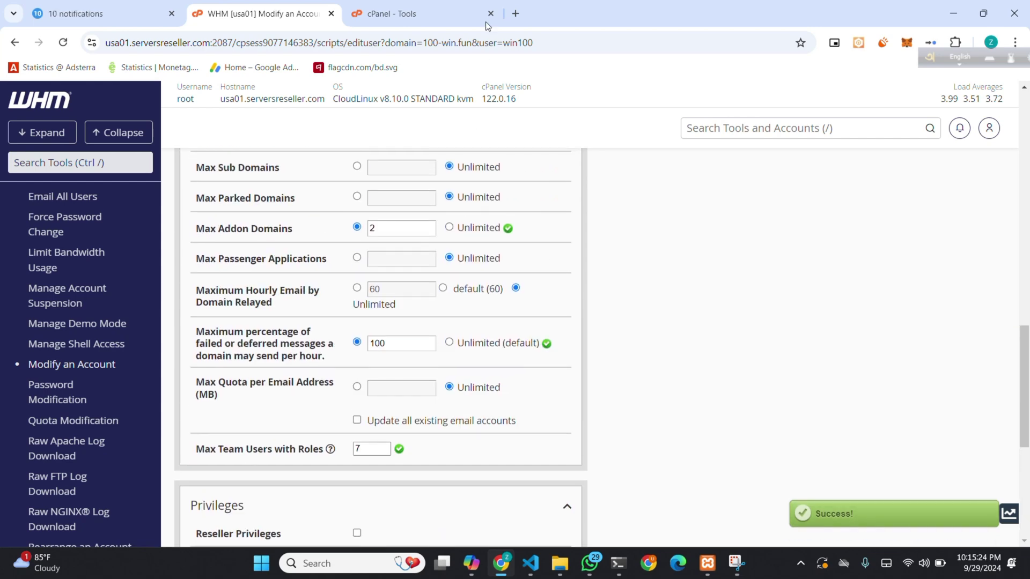
pyautogui.click(424, 11)
pyautogui.press('F5')
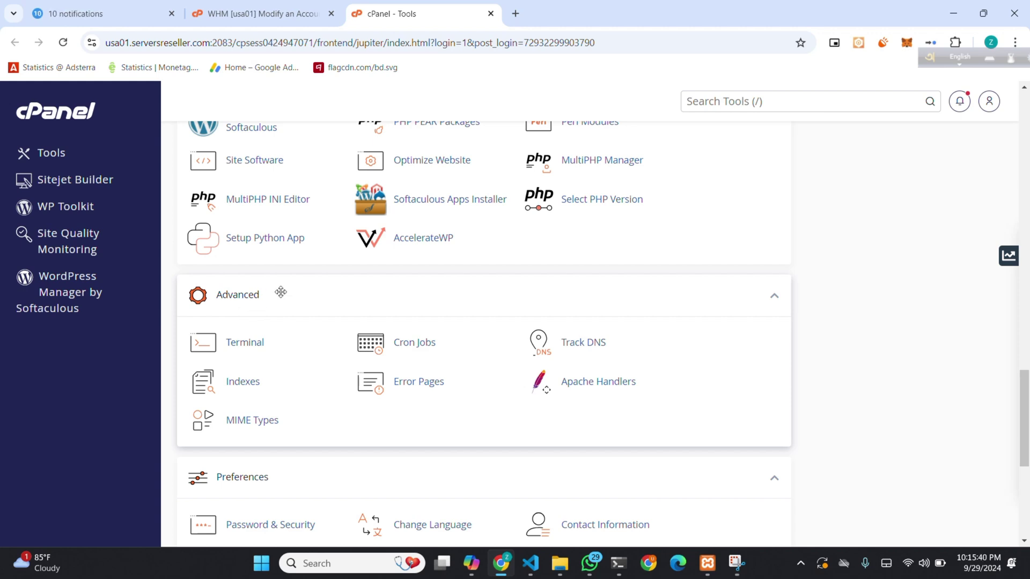
pyautogui.click(254, 349)
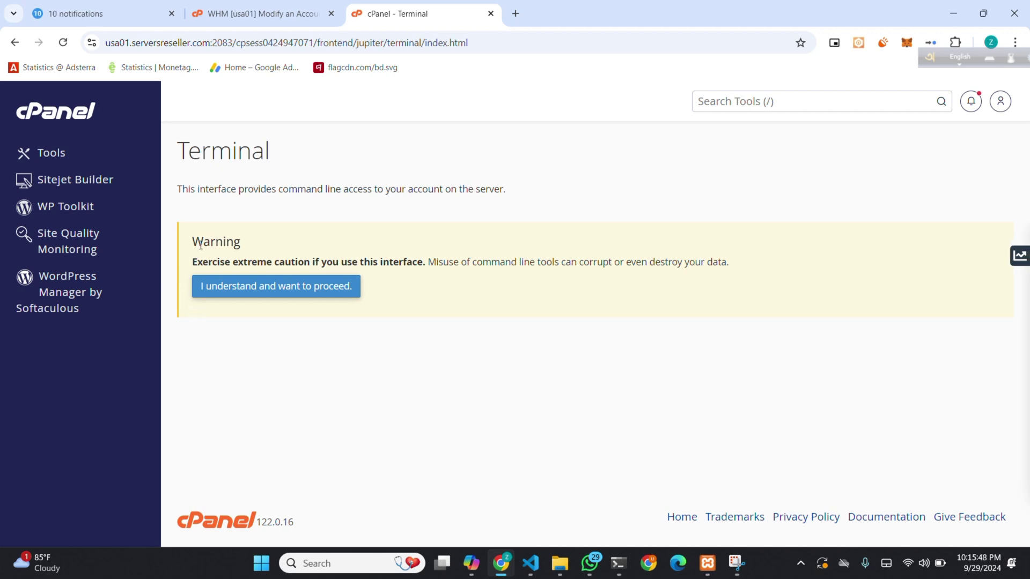
# Accept the Terminal's caution warning to start the account's command line session.
pyautogui.moveTo(194, 246); pyautogui.dragTo(261, 253)
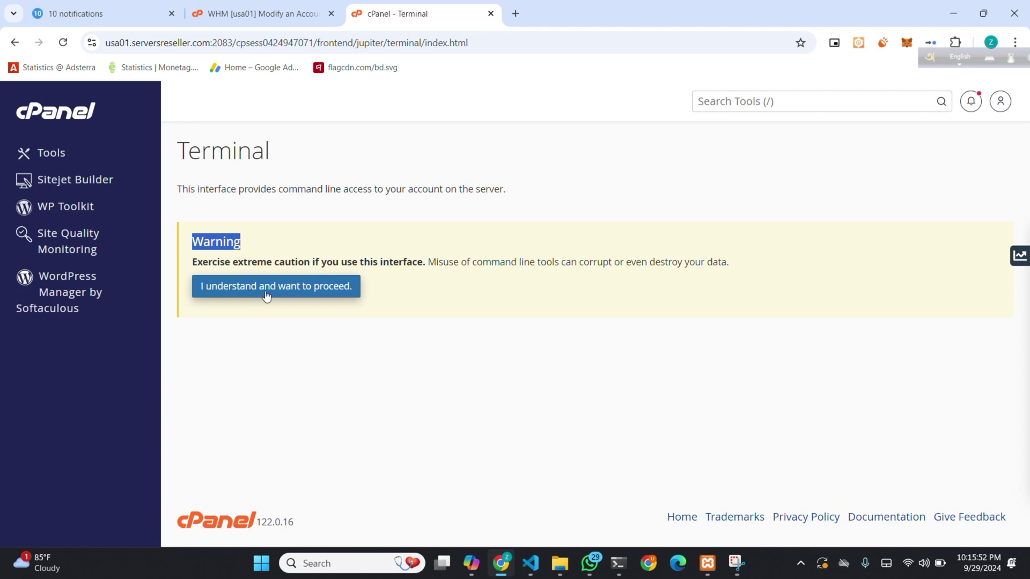
pyautogui.click(314, 290)
pyautogui.scroll(-1, 476, 305)
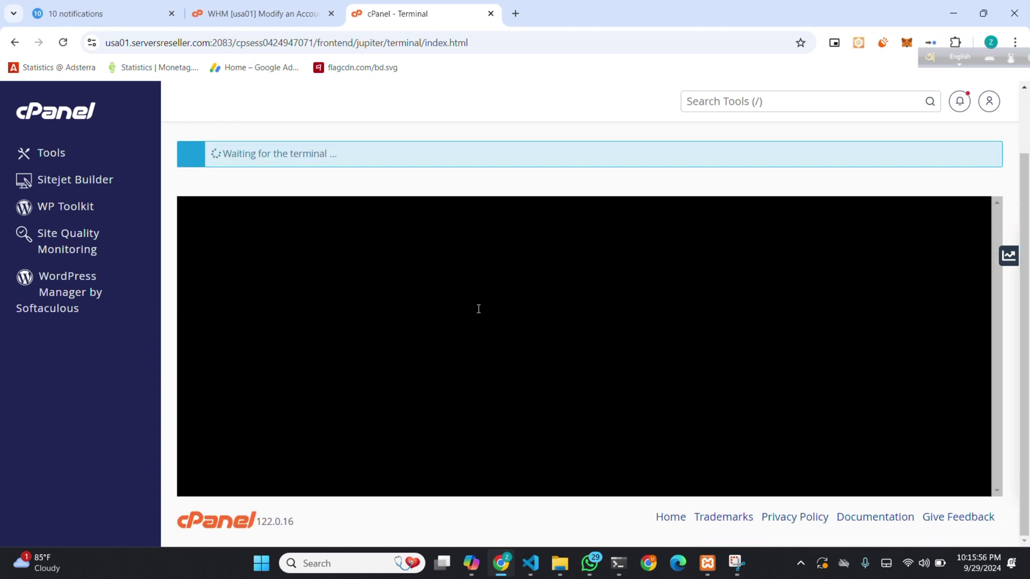